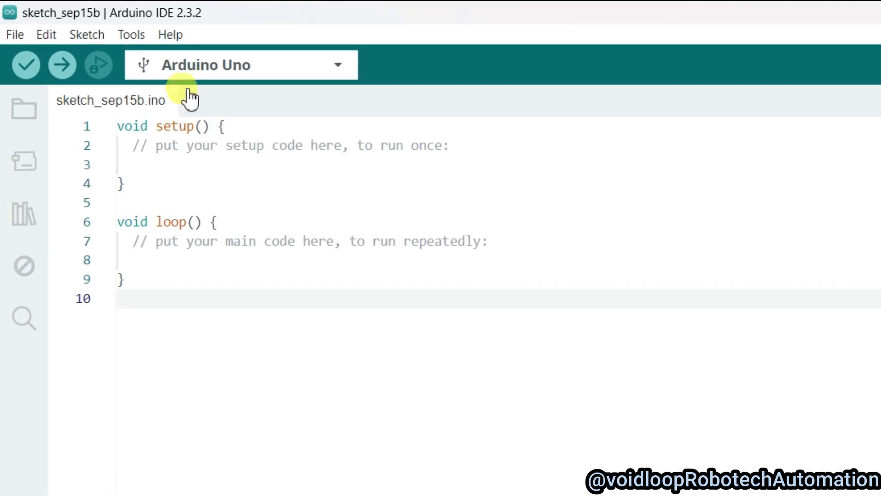
Open the Tools menu to reach the board and port settings.
left_click(133, 35)
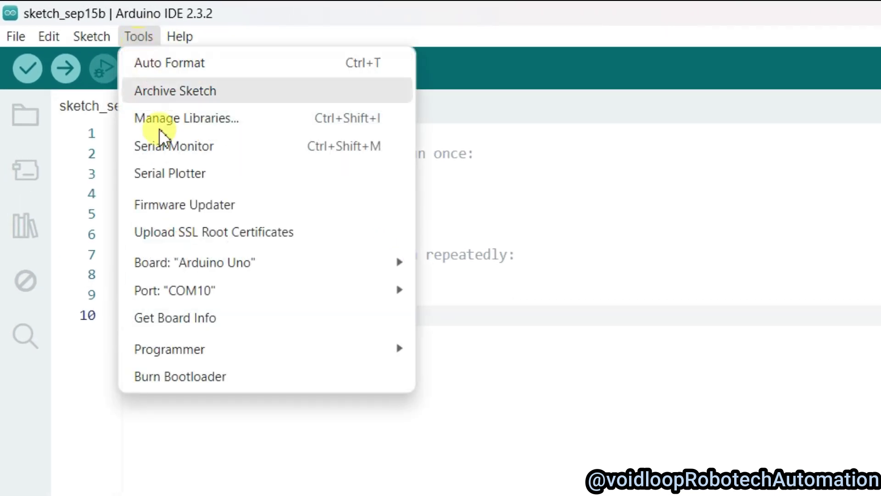
mouse_move(234, 230)
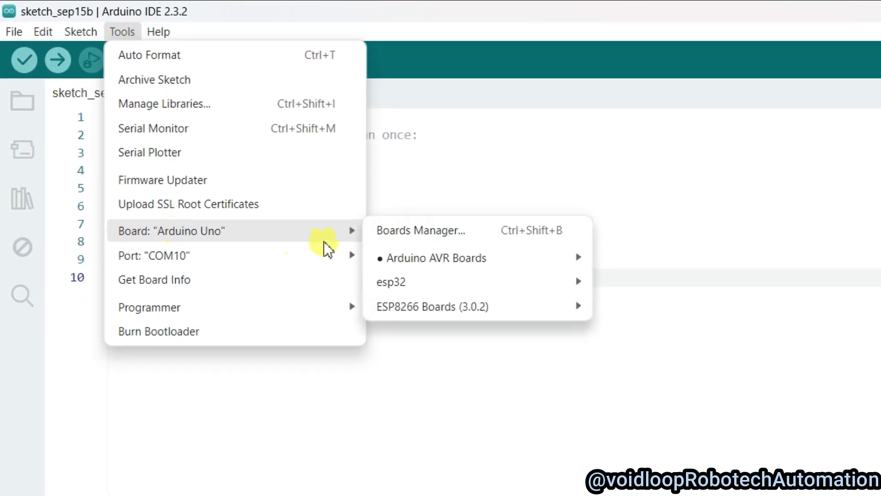
mouse_move(391, 281)
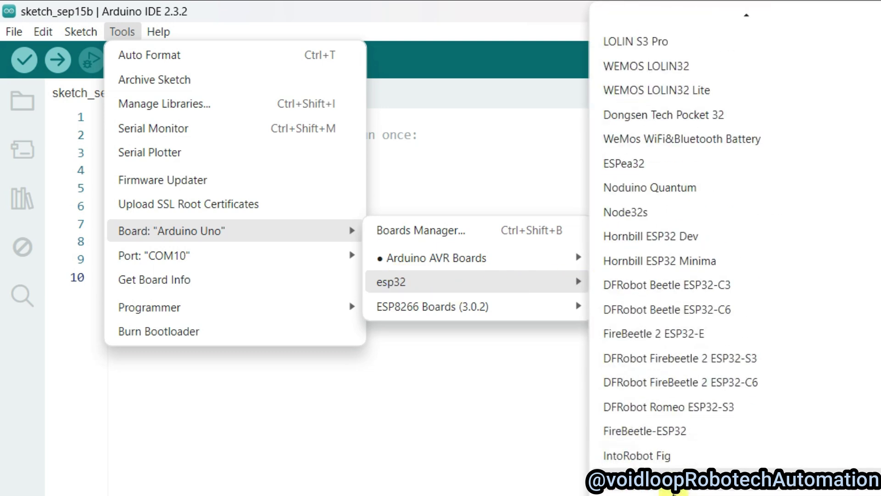
scroll(649, 275, "up", 4)
scroll(654, 272, "down", 9)
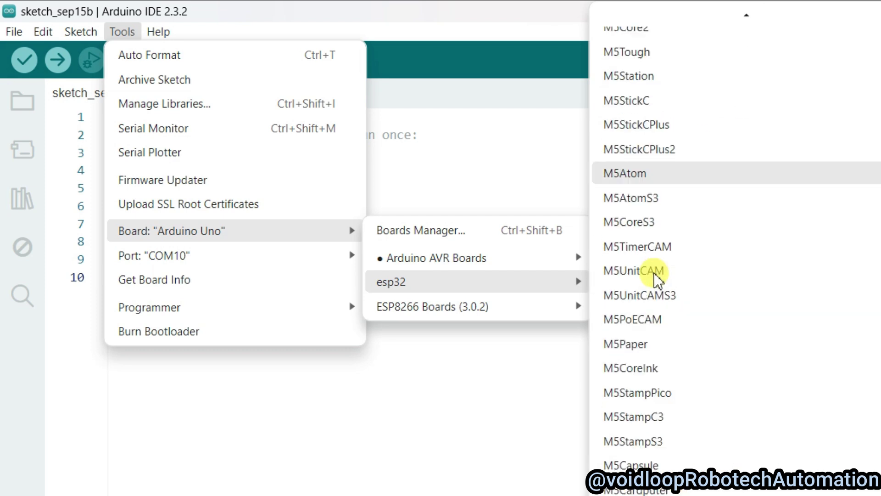
scroll(654, 273, "down", 10)
scroll(654, 276, "down", 10)
scroll(654, 275, "up", 5)
scroll(654, 276, "up", 5)
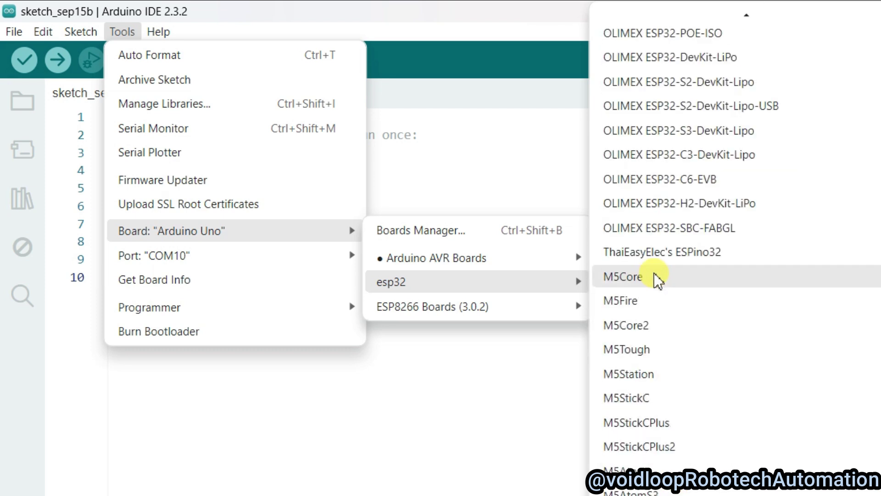
scroll(654, 279, "up", 5)
scroll(654, 279, "up", 1)
scroll(654, 280, "up", 2)
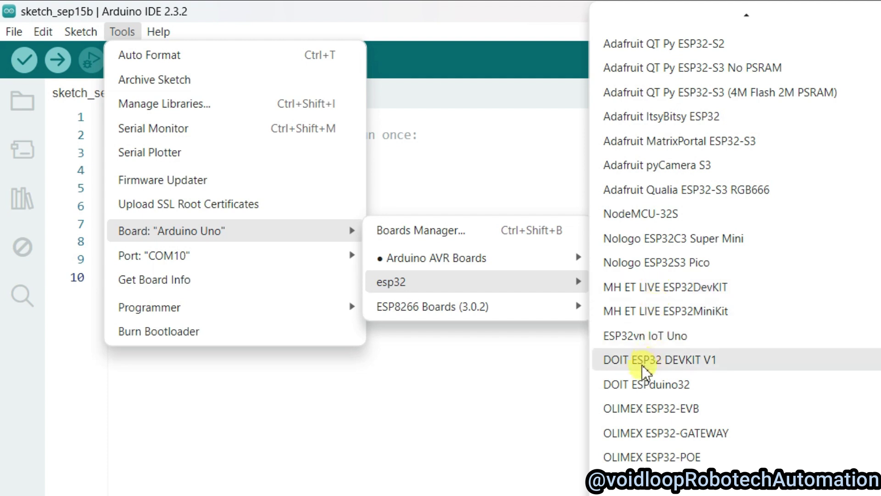
Select DOIT ESP32 DEVKIT V1 from the esp32 boards as the target board.
left_click(678, 362)
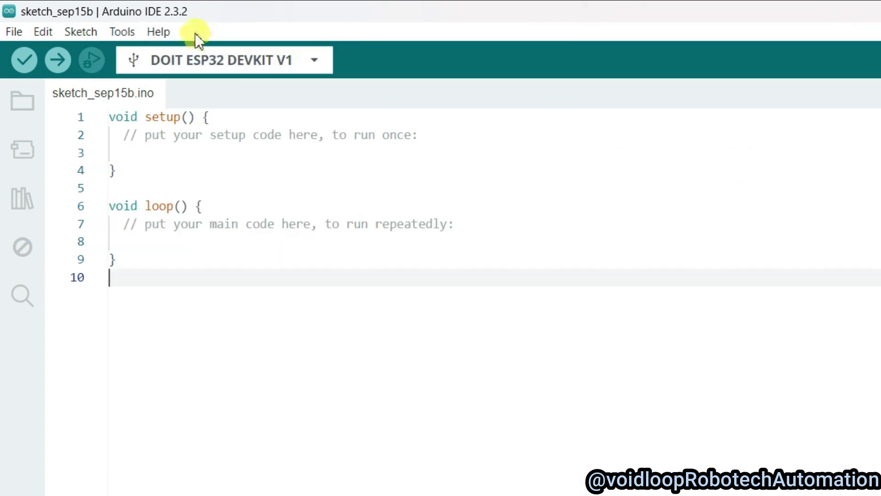
left_click(120, 31)
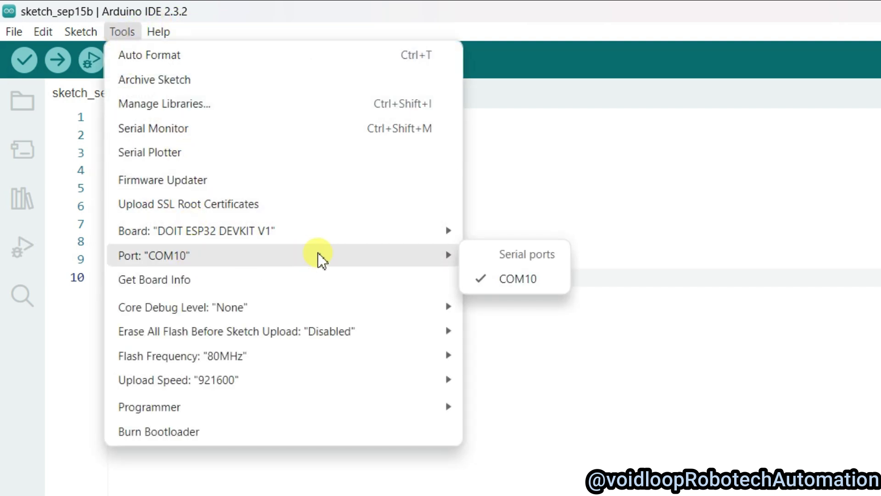
mouse_move(276, 255)
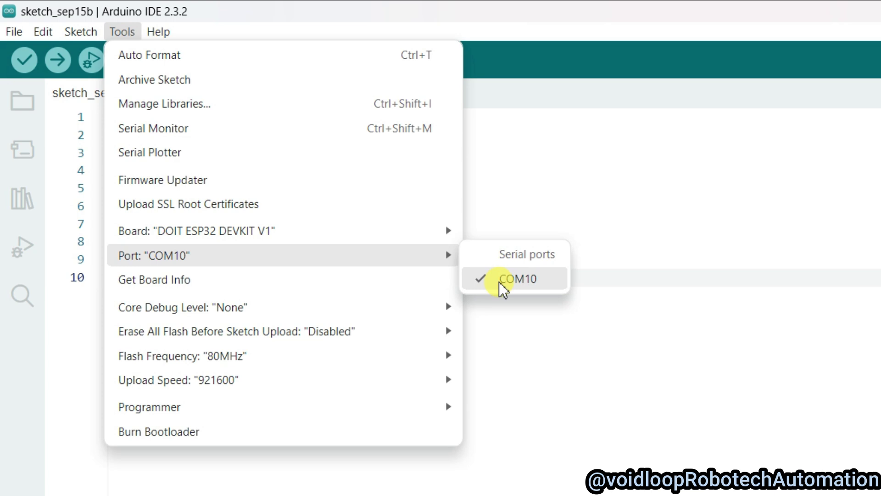
Choose COM10 as the upload port.
left_click(502, 284)
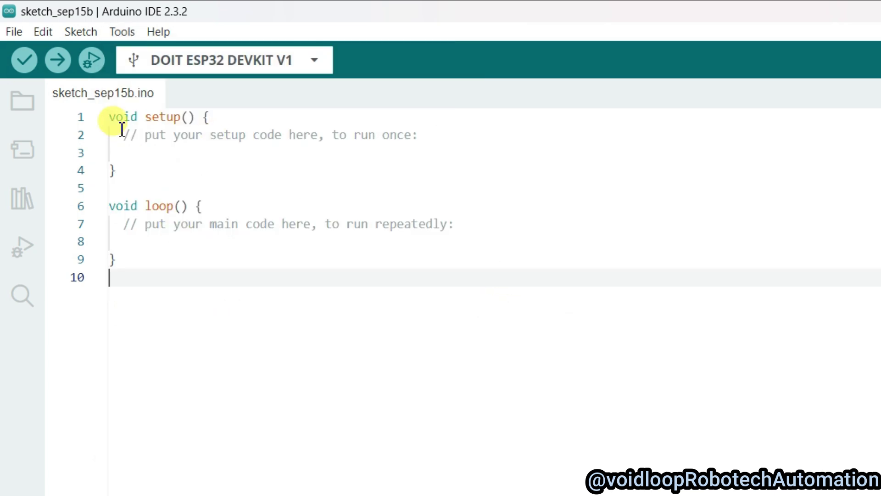
Add blank lines on top, then Serial.begin(115200) and println("Defaulr SPI Pins:-") in setup().
left_click(114, 120)
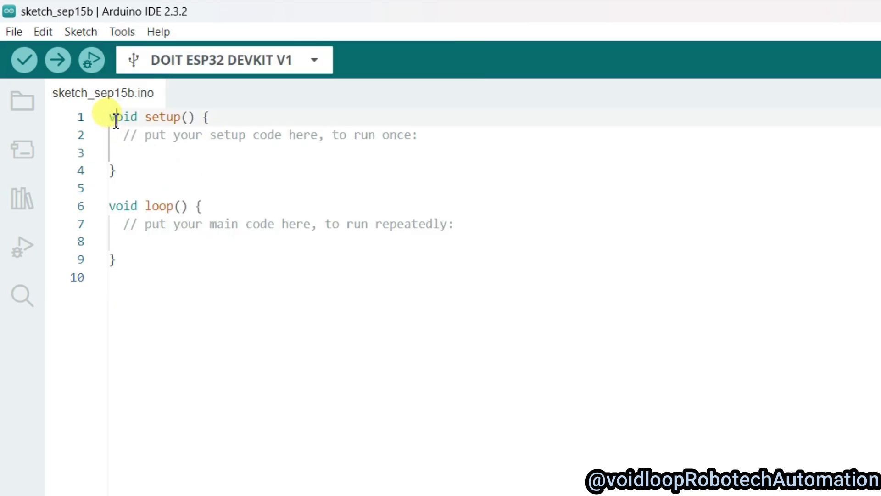
key("Return")
key("Return")
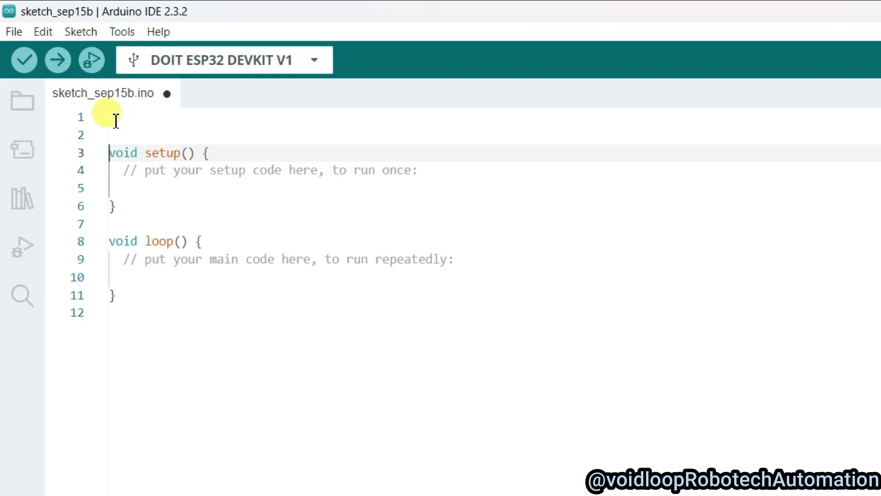
left_click(124, 127)
left_click(217, 154)
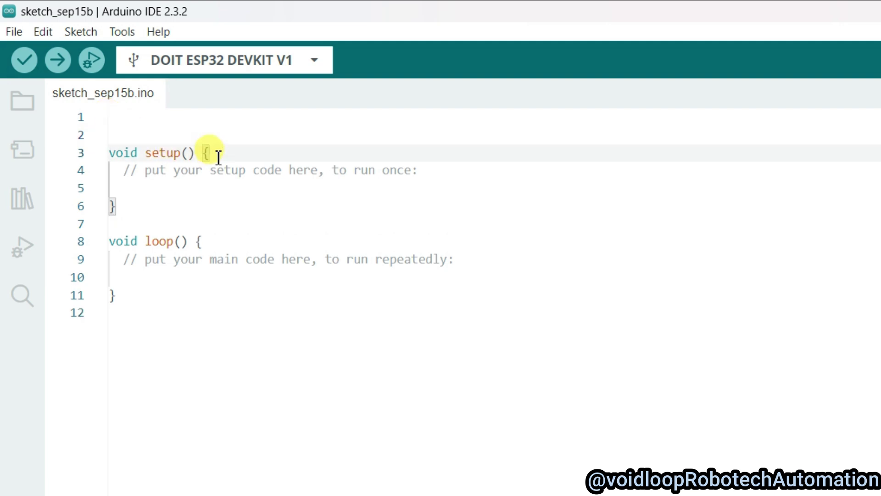
key("Return")
type("Serial")
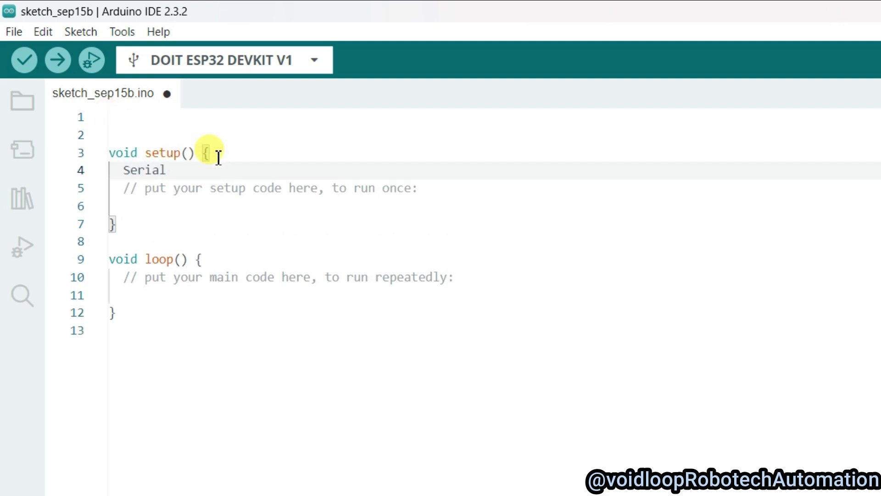
type(".begin")
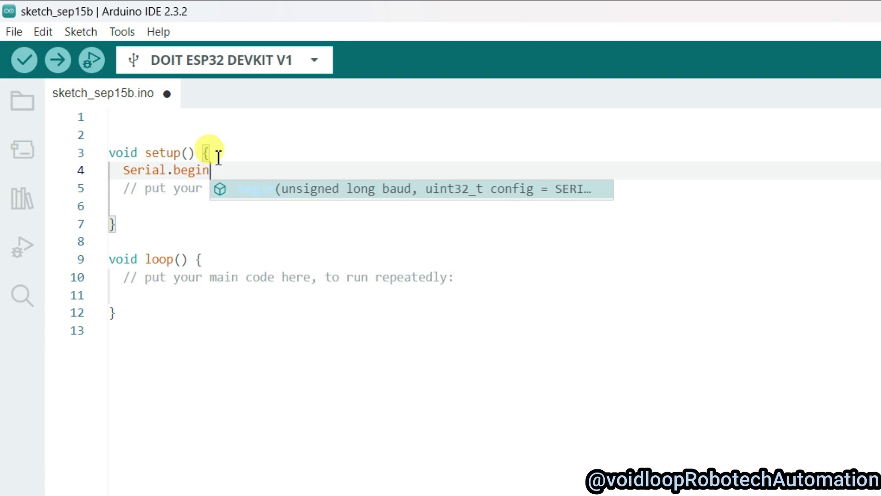
type("(")
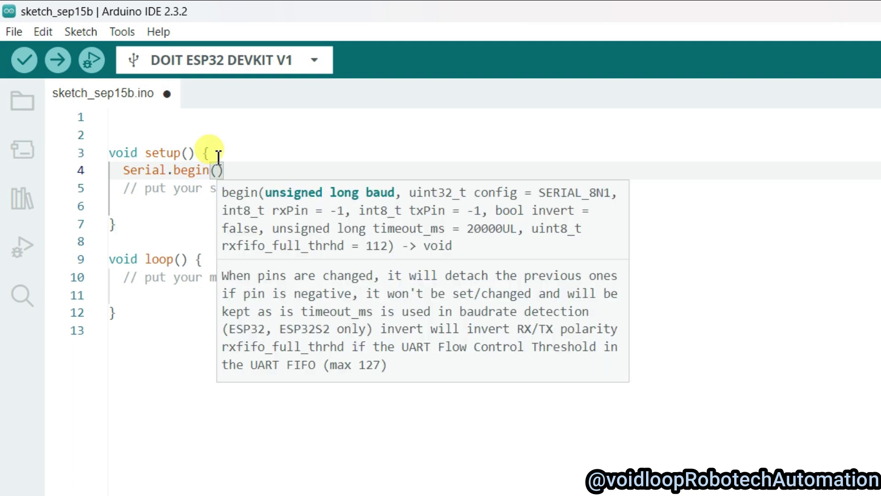
type("1152")
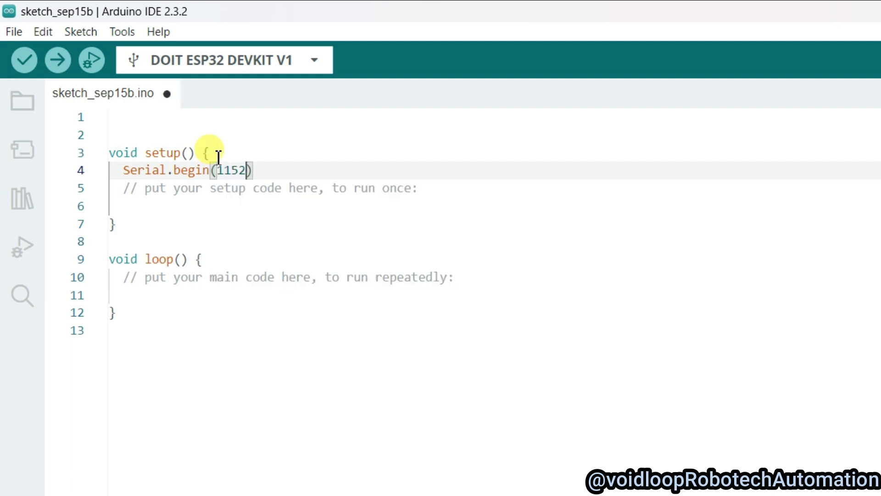
type("00)")
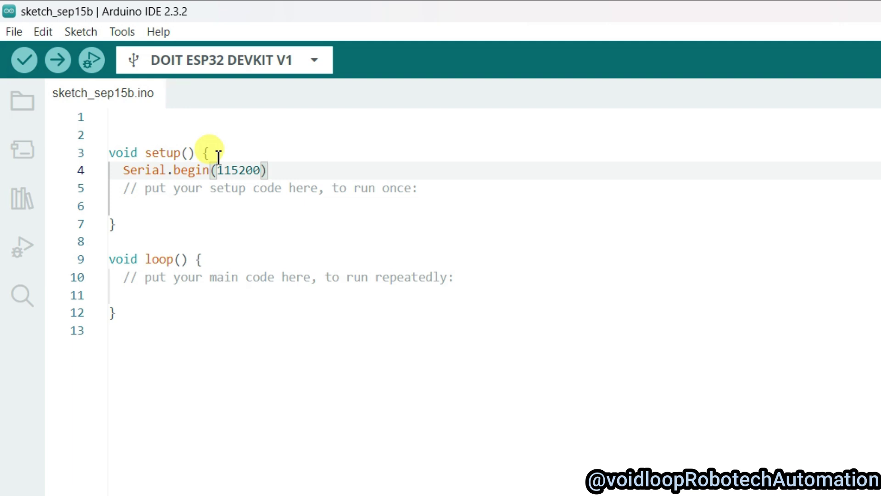
type(";")
key("Return")
key("ctrl+s")
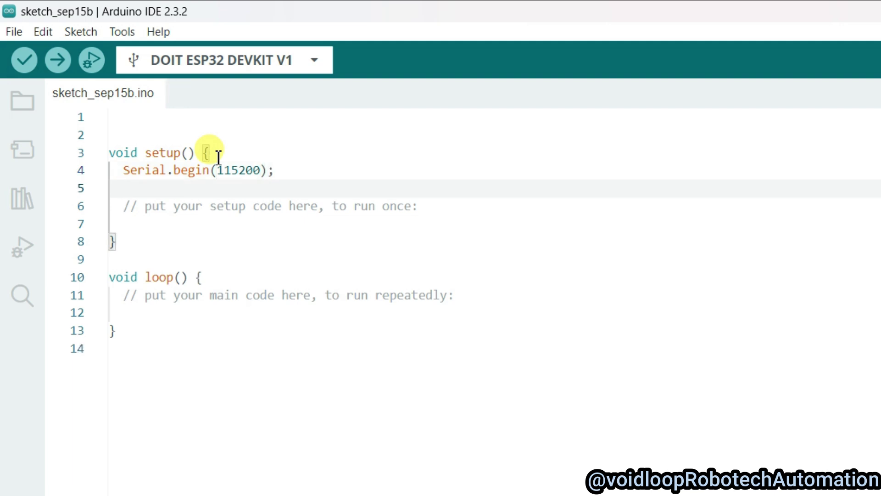
type("Seria")
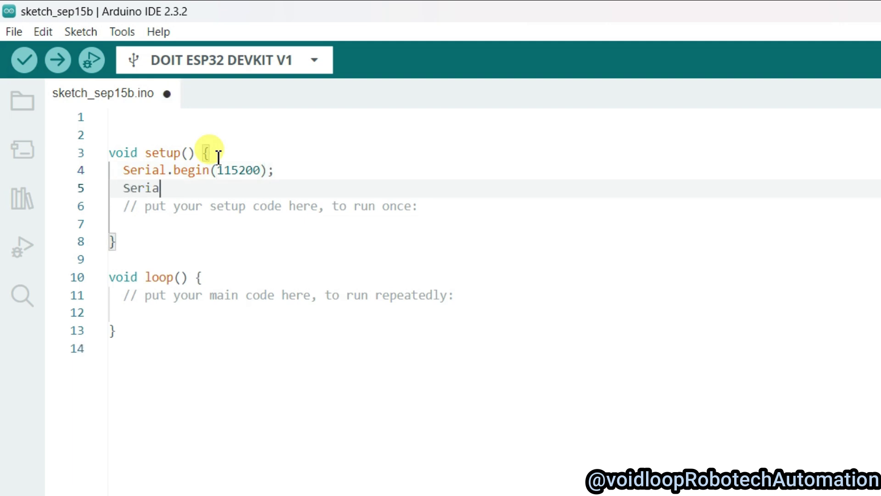
type("l.prin")
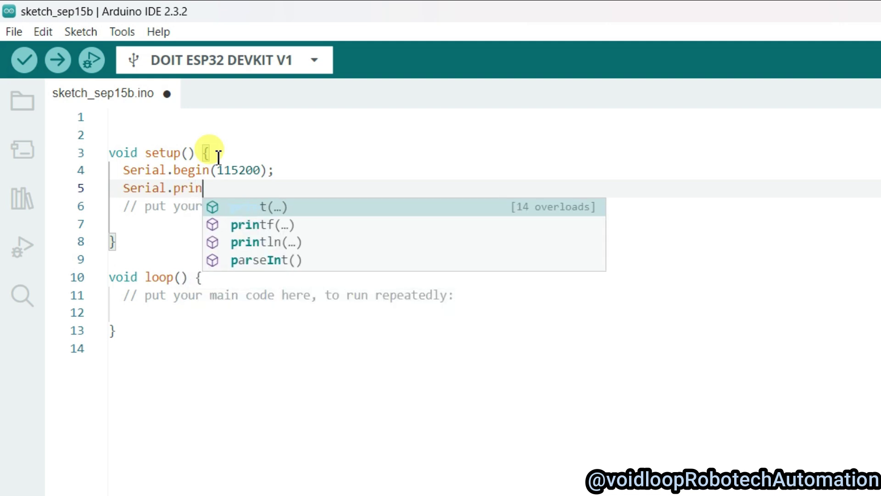
type("tln(")
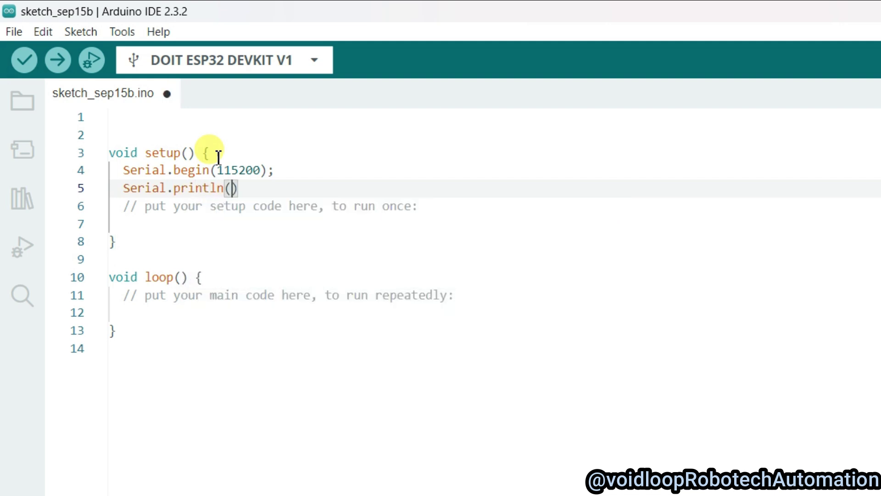
type("\"D")
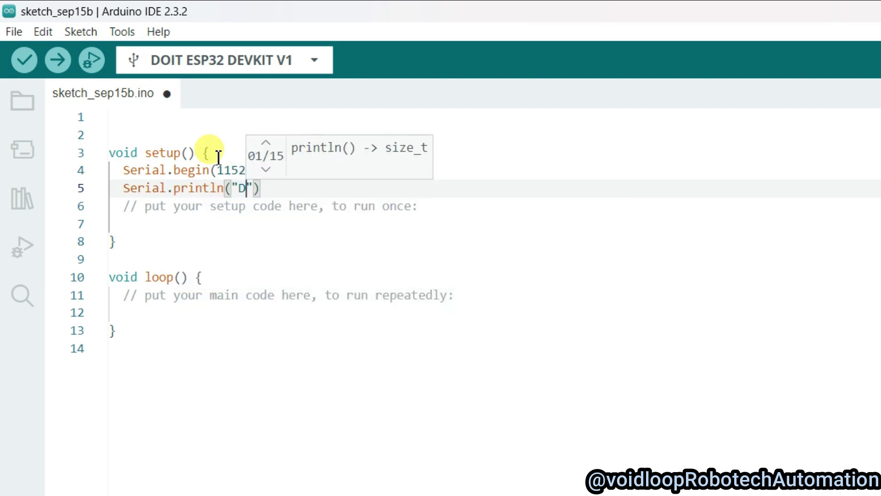
type("efaulr ")
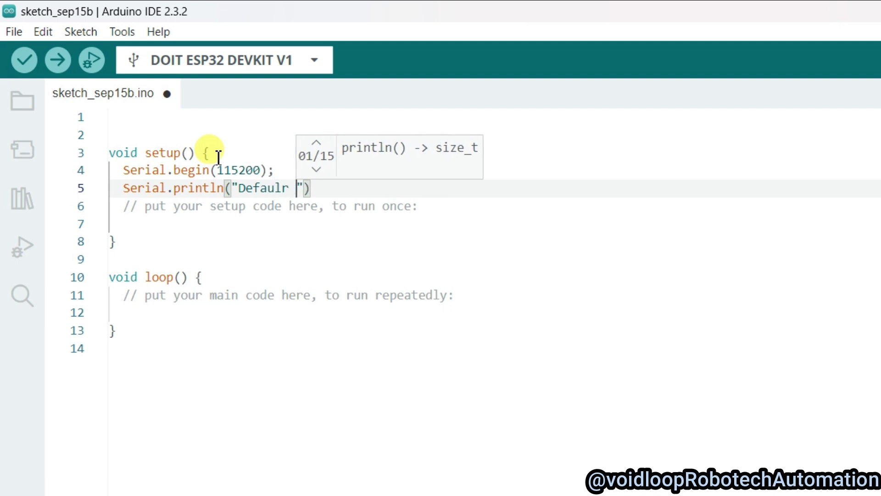
type("SPI Pins:-")
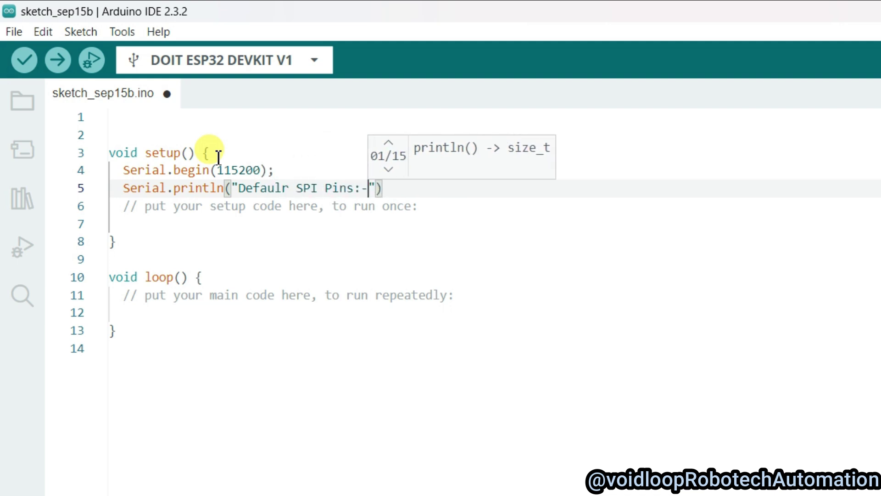
key("End")
type(";")
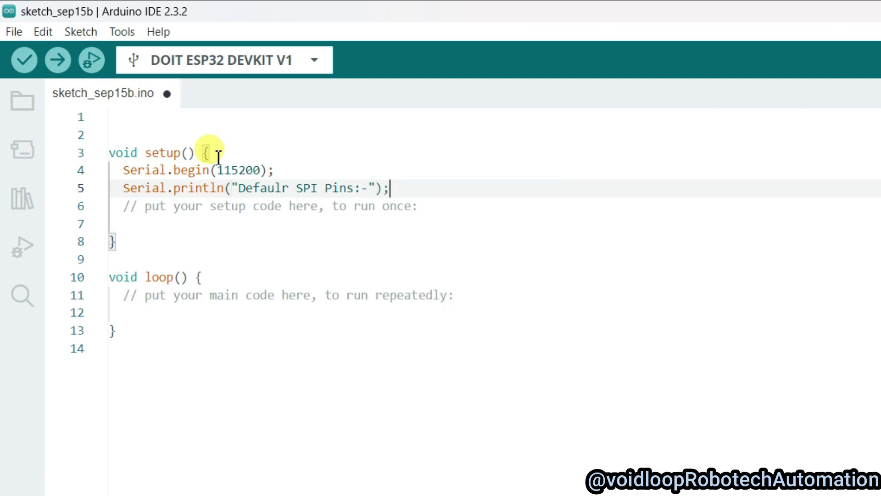
key("Return")
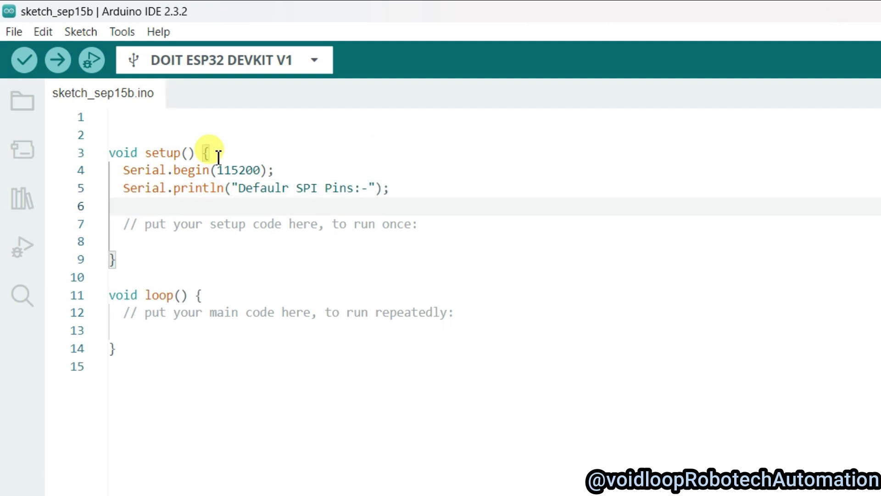
type("Serial")
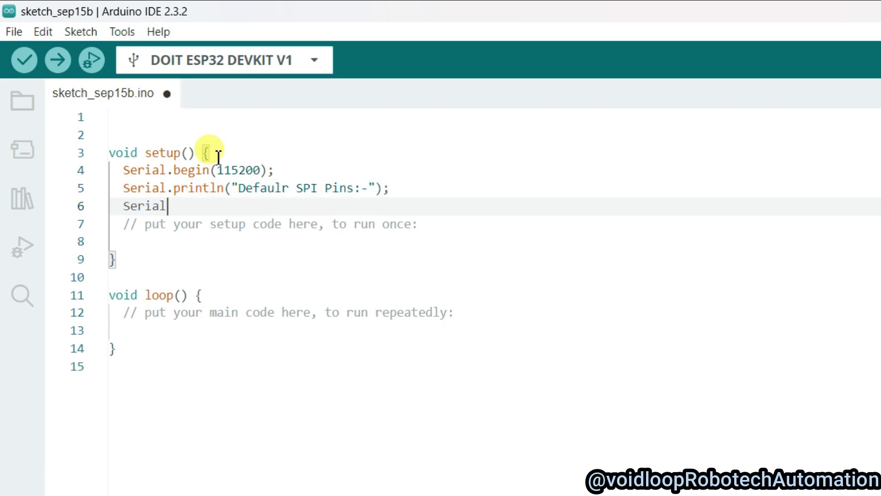
type(".pri")
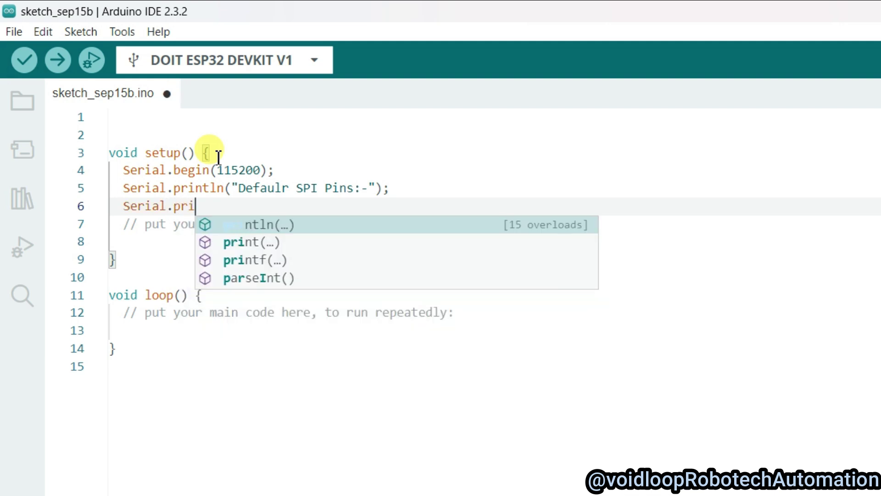
type("nt(")
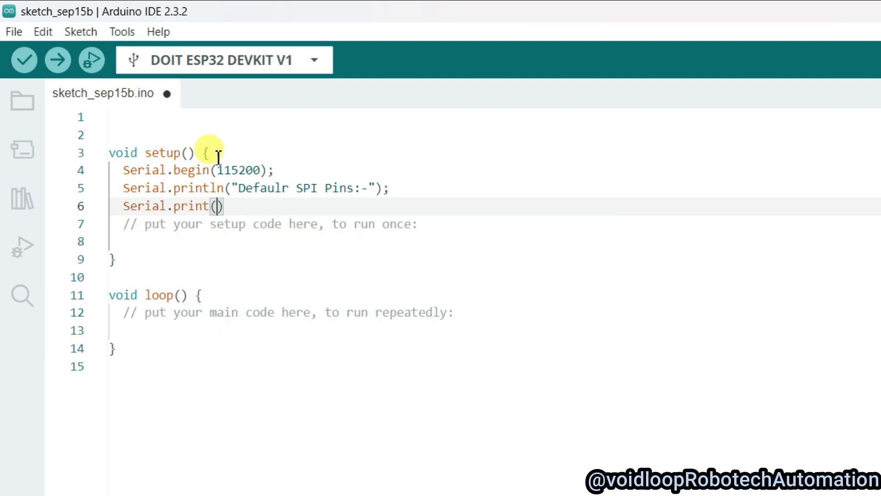
type("\"")
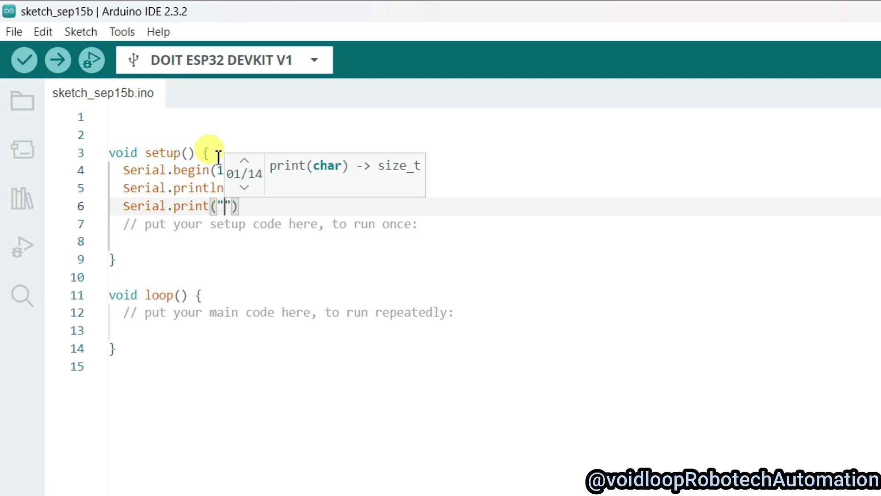
type("MOSI")
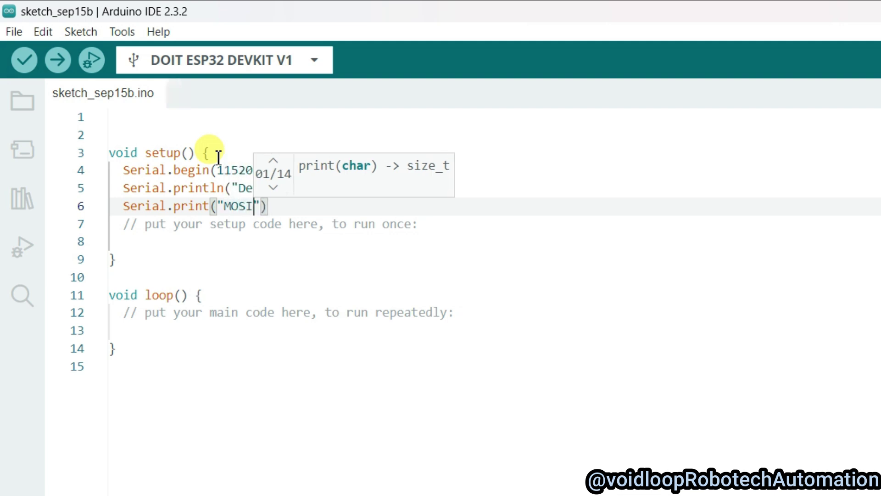
type(":")
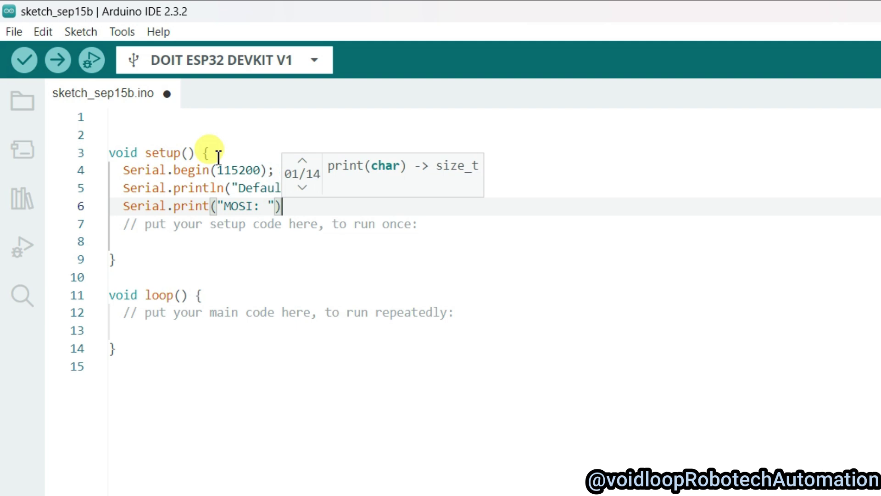
End the "MOSI: " label statement with a semicolon and duplicate it onto line 7.
key("End")
type(";")
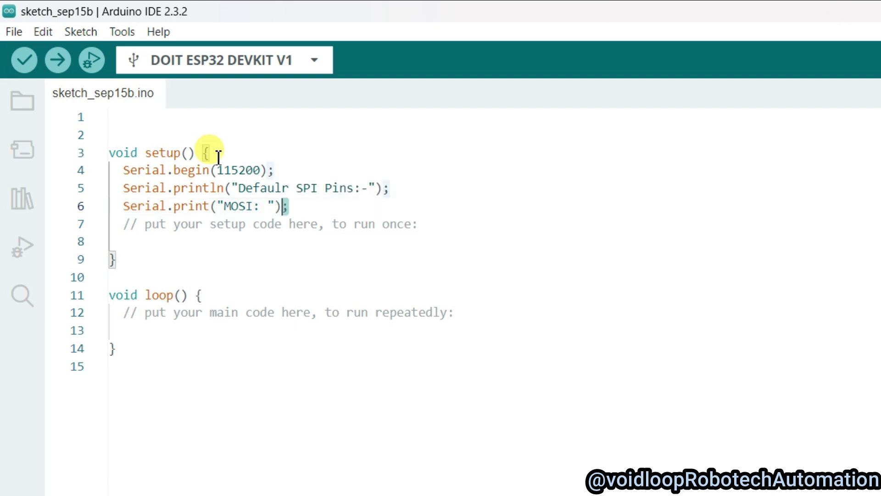
key("shift+Left")
key("shift+Left")
key("shift+Left")
key("shift+Left")
key("shift+Left")
key("shift+Left")
key("shift+Left")
key("shift+Left")
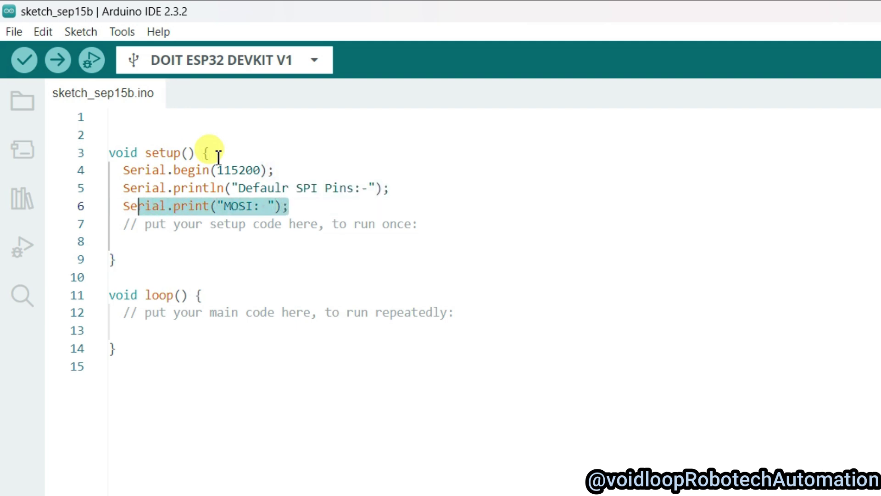
key("shift+Left")
key("shift+Left")
key("ctrl+c")
key("End")
key("Return")
key("ctrl+v")
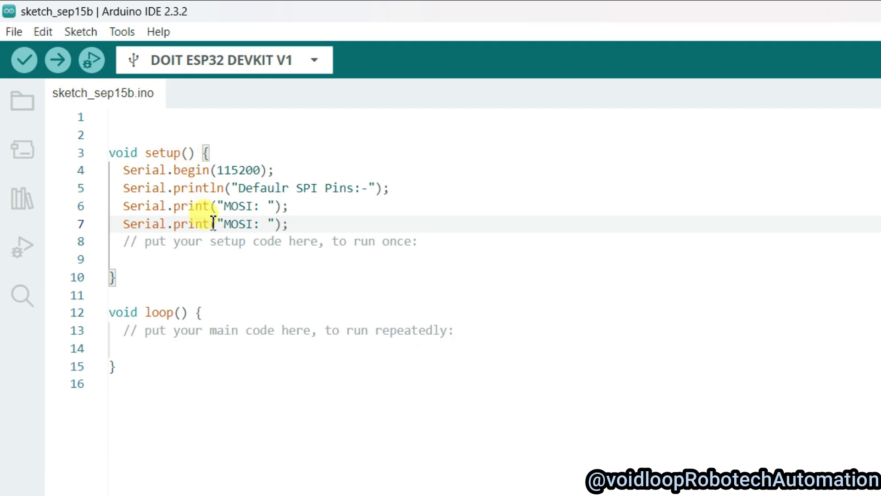
Edit line 7's copy to Serial.println(MOSI), removing the quotes and colon.
left_click(213, 224)
type("ln")
key("Right")
key("Right")
key("BackSpace")
key("Right")
key("Right")
key("Right")
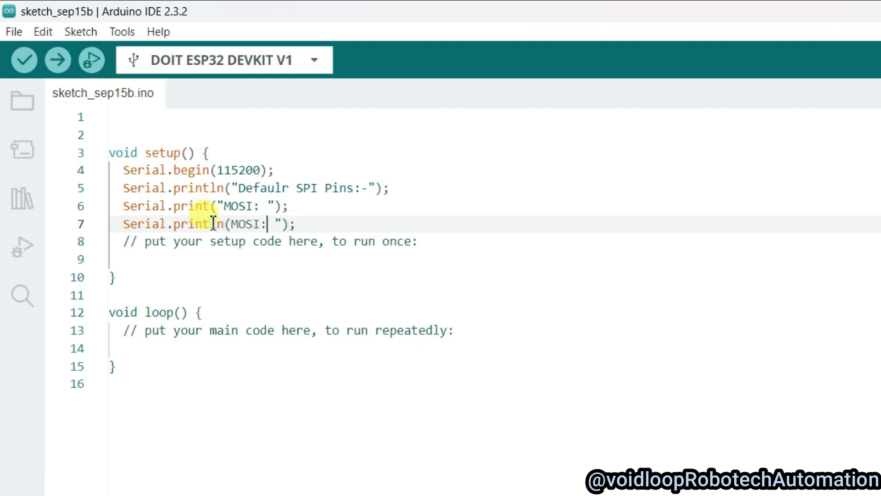
key("Right")
key("Right")
key("BackSpace")
key("BackSpace")
key("BackSpace")
Add a blank line after line 7, save, and copy the MOSI lines 6–7.
key("End")
key("Return")
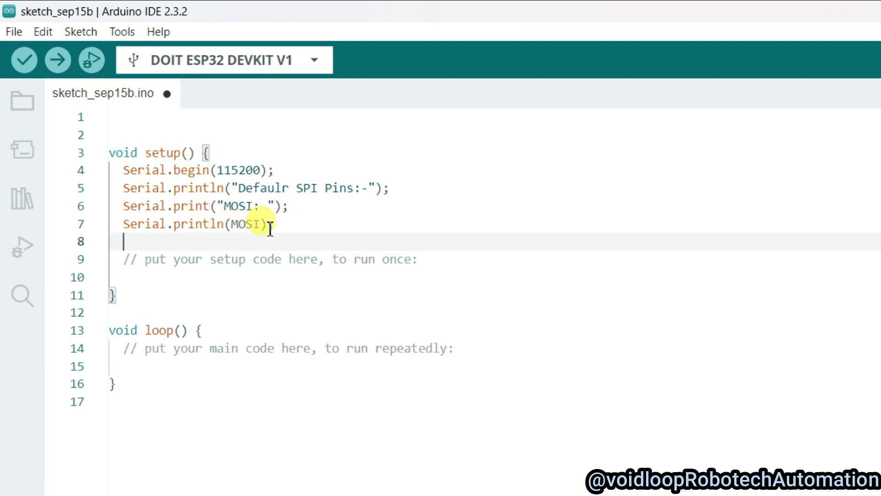
key("ctrl+s")
left_click(281, 223)
mouse_move(280, 223)
left_mouse_down()
mouse_move(169, 202)
mouse_move(124, 214)
left_mouse_up()
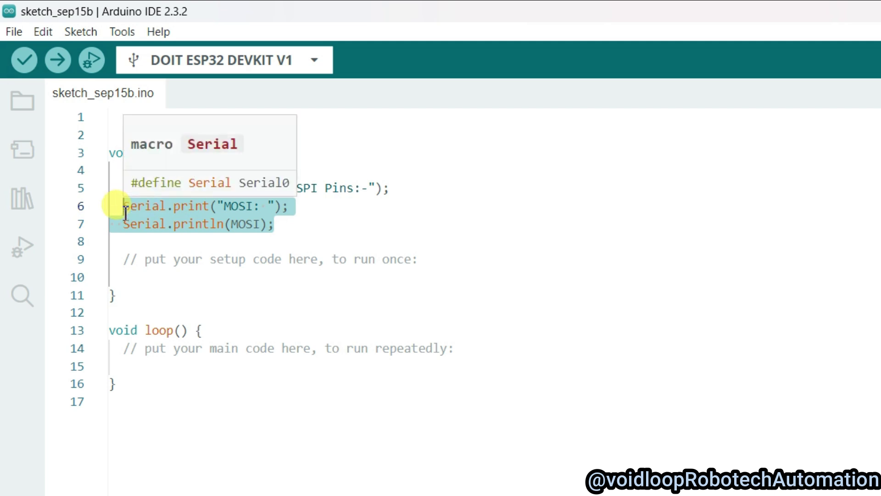
key("Right")
key("Return")
key("Return")
Paste the MOSI pair as lines 9–10 and change both to MISO, saving.
key("ctrl+v")
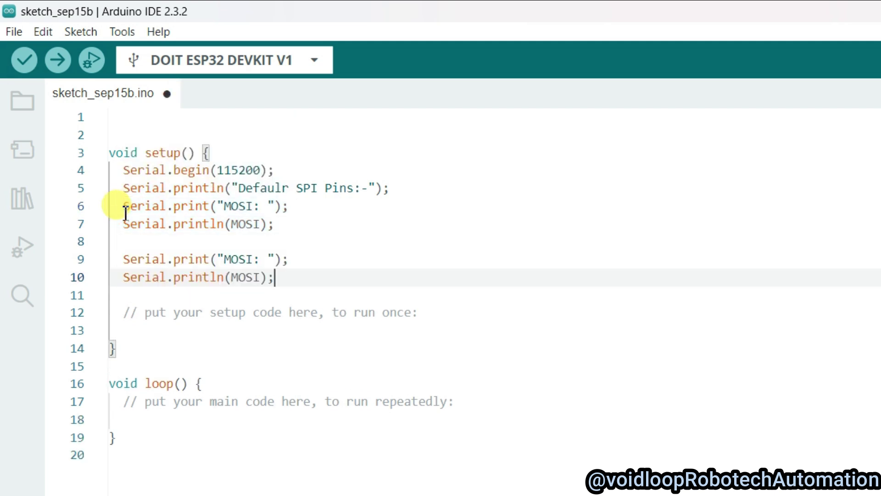
key("ctrl+s")
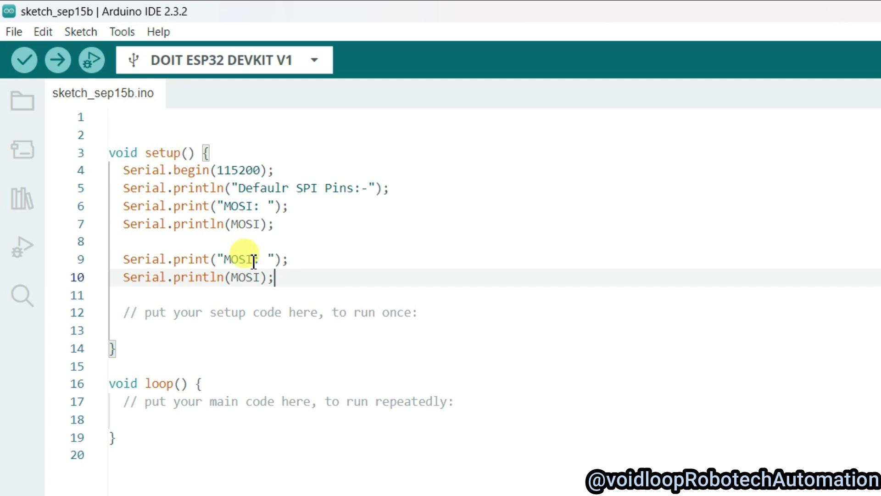
left_click(248, 259)
key("BackSpace")
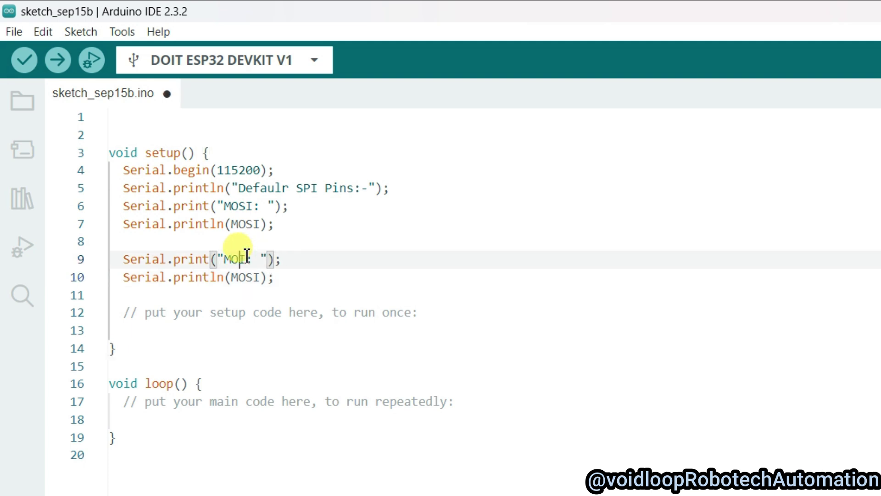
key("BackSpace")
type("SO")
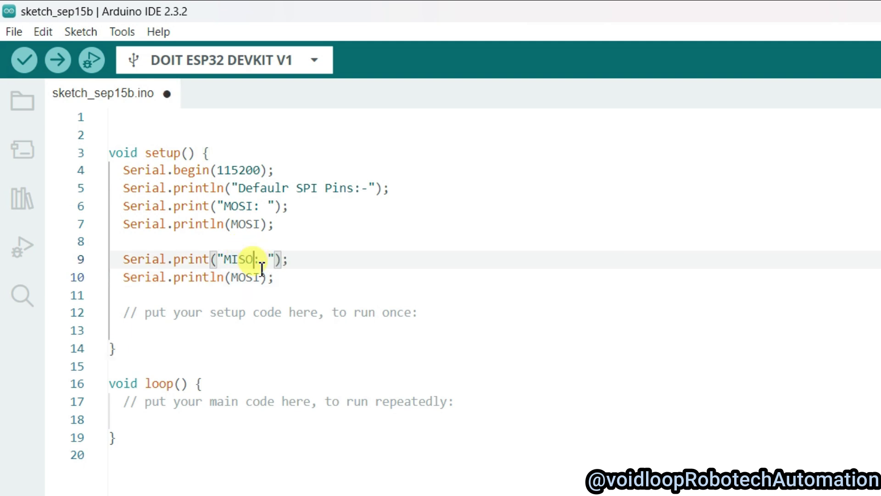
left_click(256, 277)
key("BackSpace")
key("BackSpace")
key("Right")
type("SO")
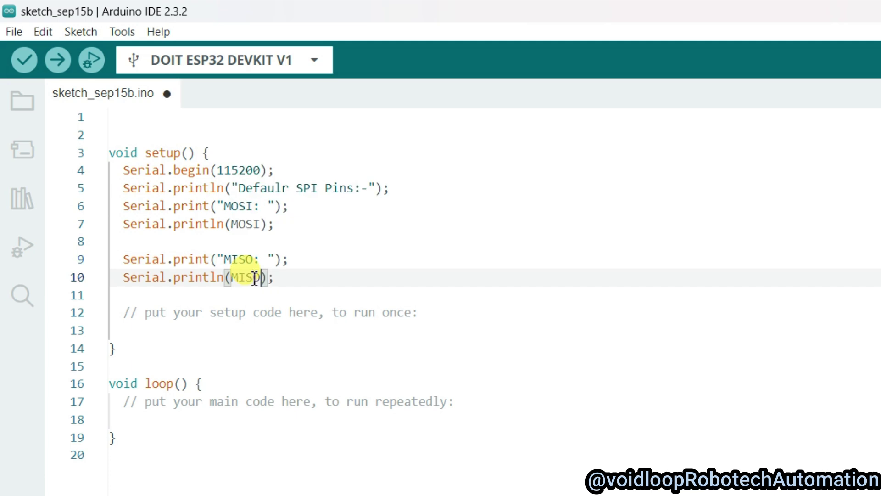
key("Right")
key("Right")
key("ctrl+s")
Duplicate the MISO pair as lines 12–13 and indent line 12 to match.
left_click_drag(289, 276, 127, 264)
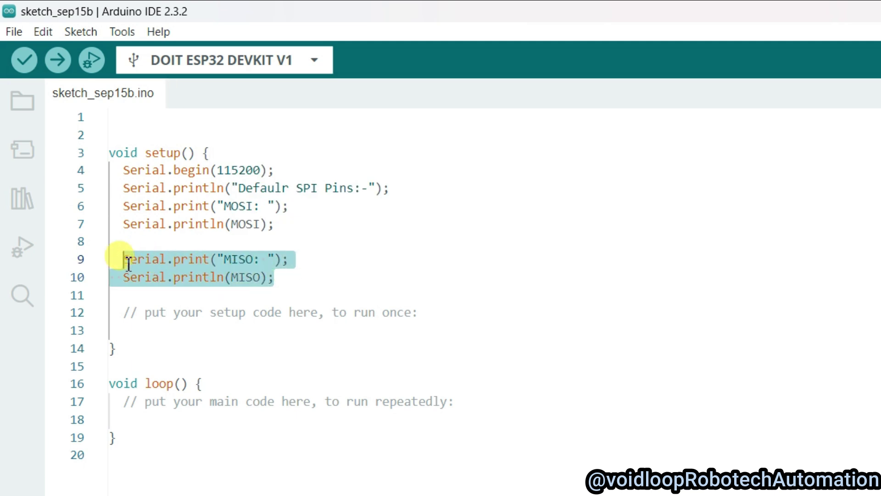
key("Down")
key("Down")
key("Return")
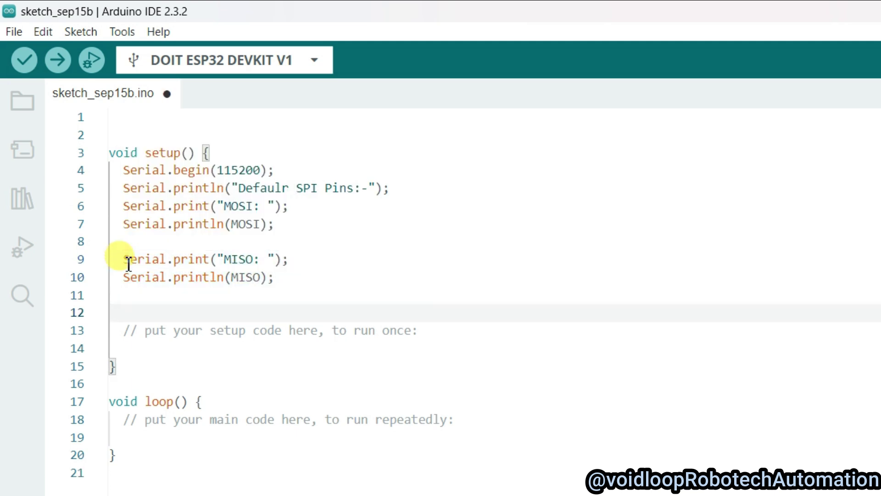
key("ctrl+v")
key("ctrl+s")
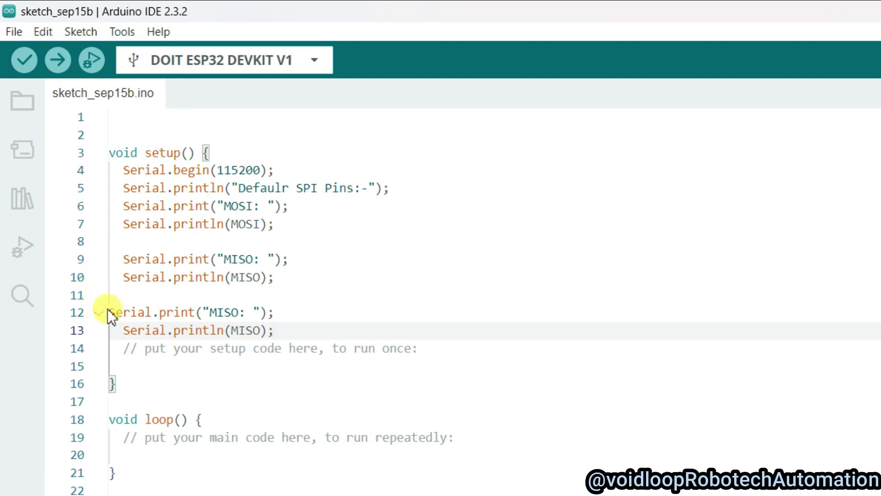
left_click(108, 311)
key("Tab")
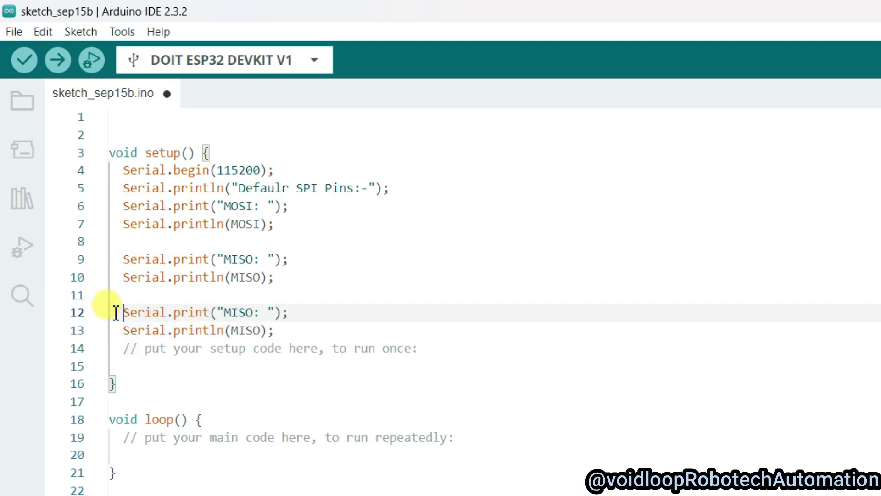
key("ctrl+s")
Change lines 12–13 to the "SCK: " label and SCK value, then save.
double_click(230, 313)
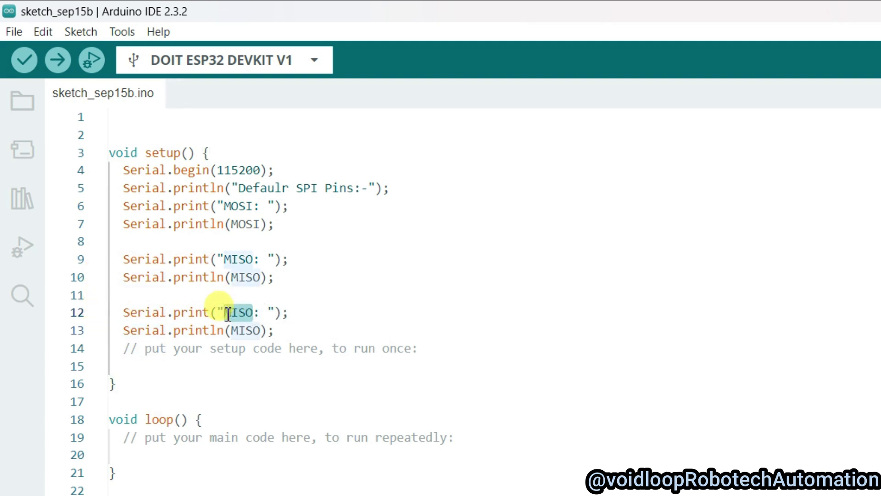
type("SCK")
key("Down")
key("ctrl+d")
type("S")
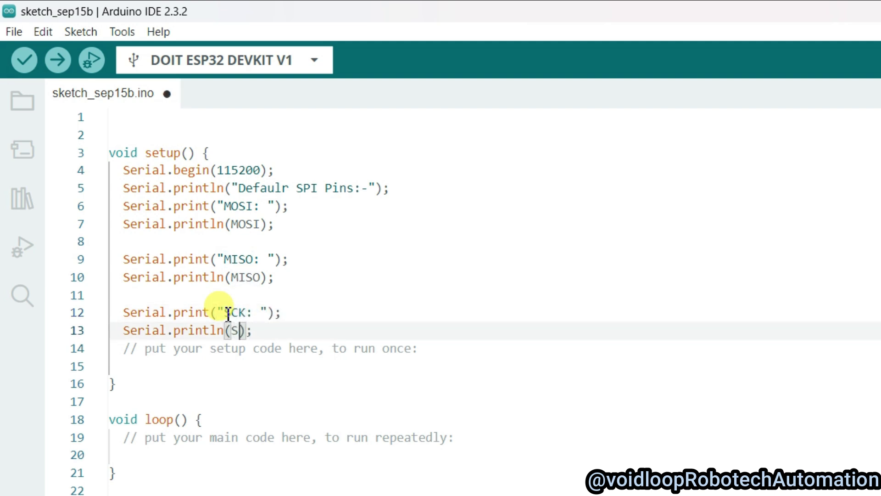
type("CK")
key("ctrl+s")
left_click_drag(266, 330, 126, 314)
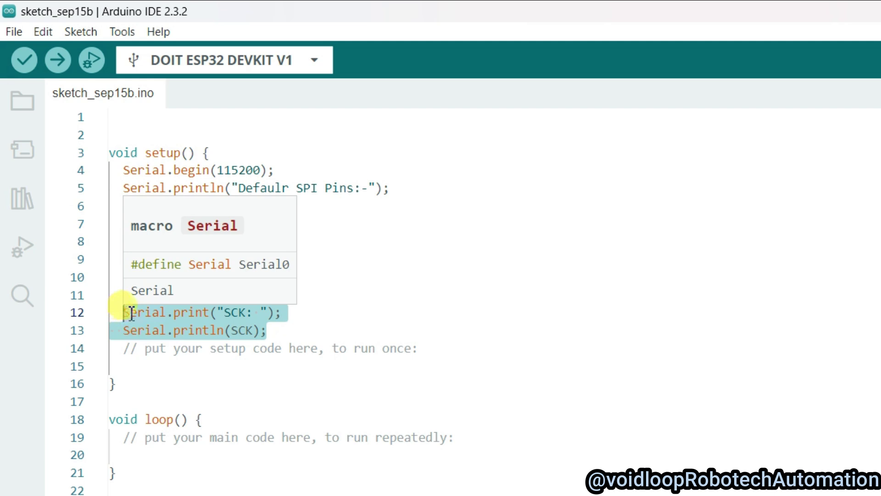
Paste lines 15–16 as a "CS: " label with the SS value, and add a blank line at setup's start.
left_click(270, 335)
key("Return")
key("Return")
key("ctrl+v")
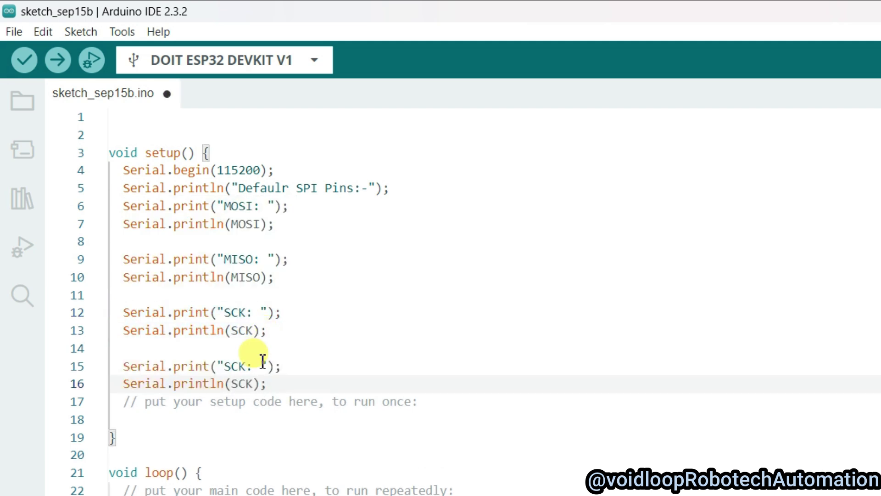
double_click(247, 366)
key("BackSpace")
type("C")
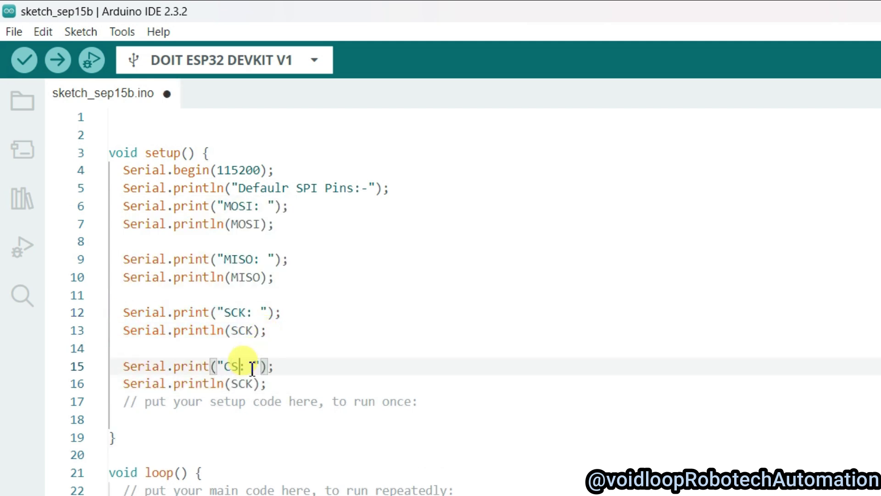
type("S")
left_click(255, 383)
key("BackSpace")
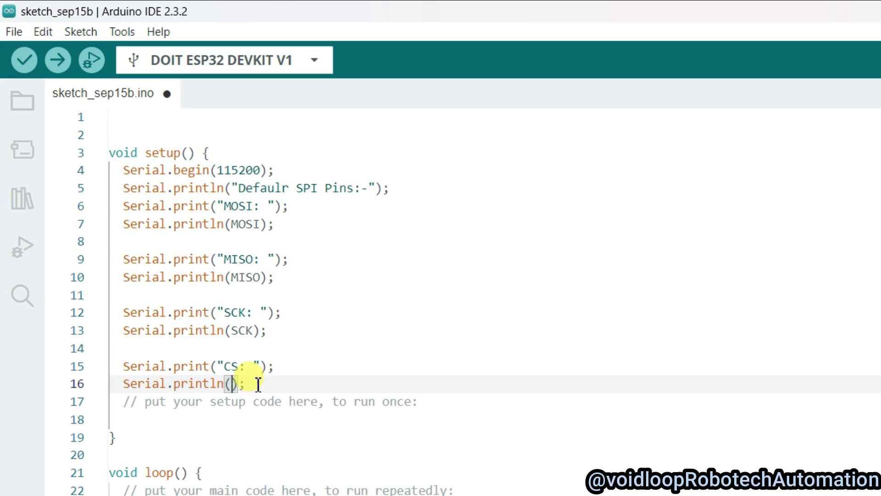
type("SS")
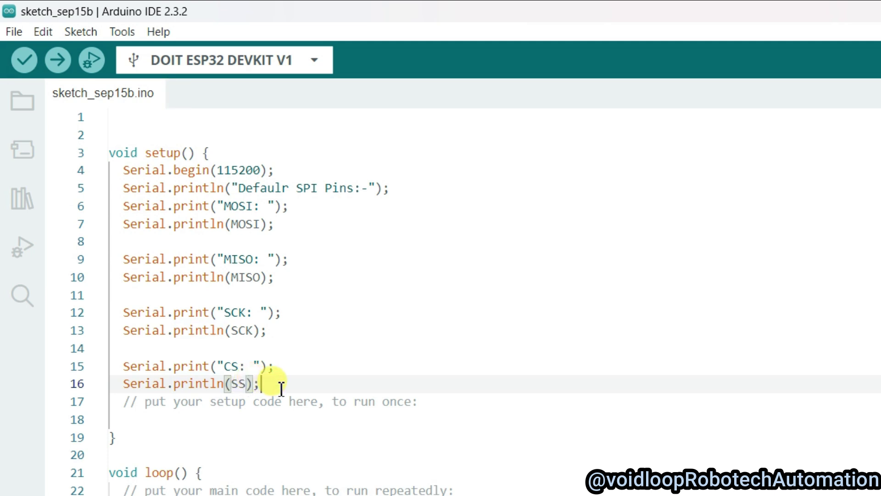
left_click(225, 154)
key("Return")
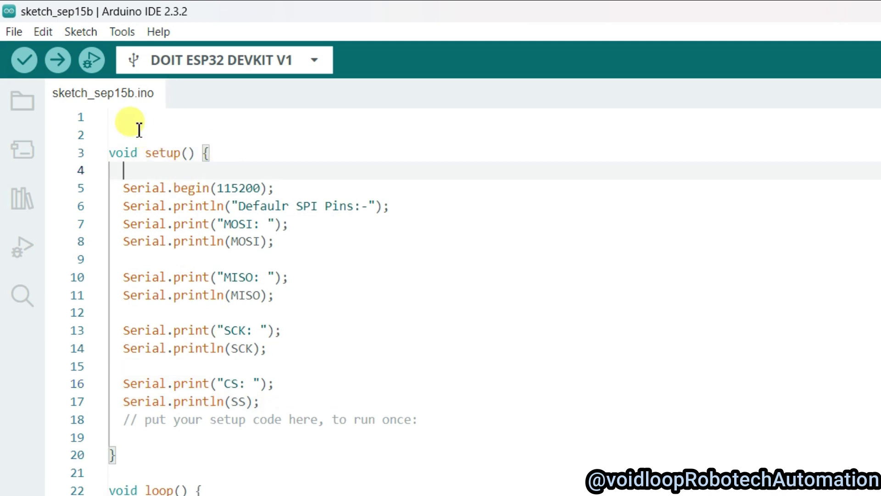
Compile and upload the sketch to the ESP32, enlarging the output panel to watch progress.
left_click(25, 65)
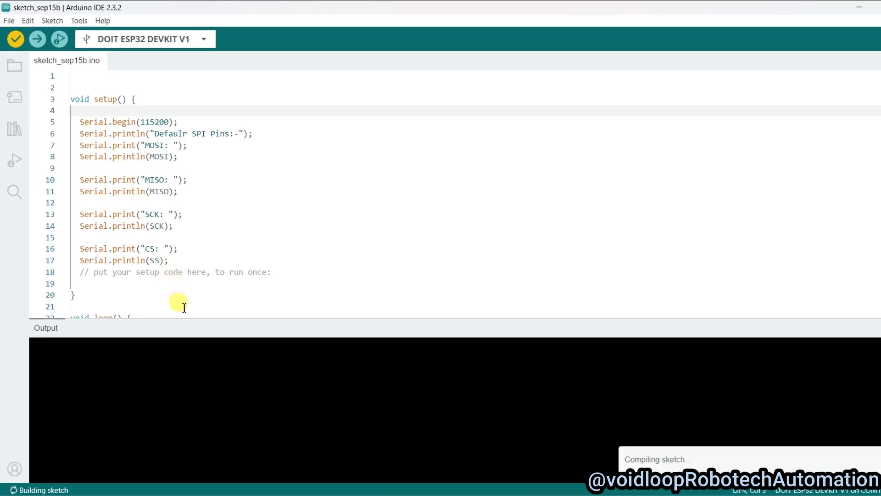
left_click_drag(184, 318, 184, 297)
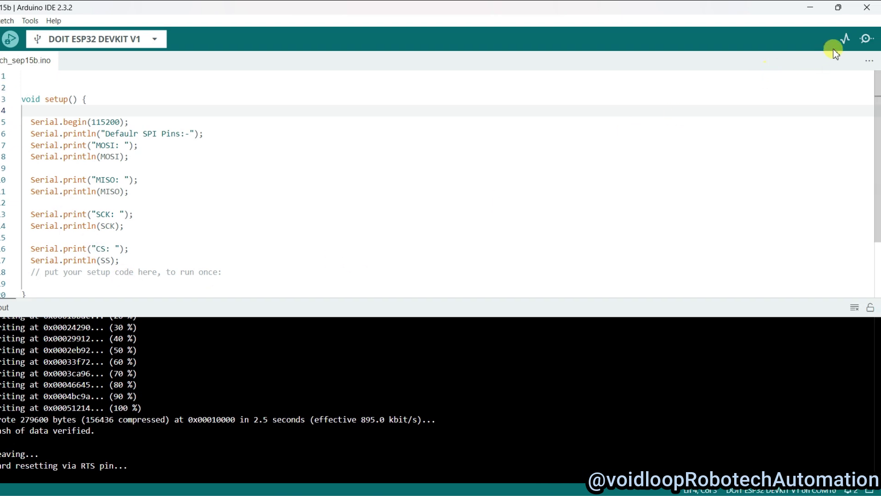
left_click(865, 41)
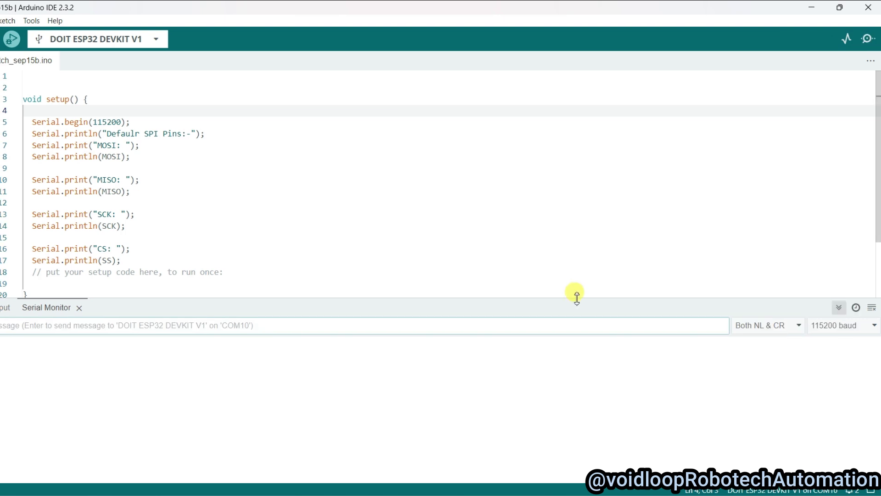
Enlarge the serial monitor to read MOSI: 23, MISO: 19, SCK: 18, CS: 5.
left_click_drag(604, 297, 616, 213)
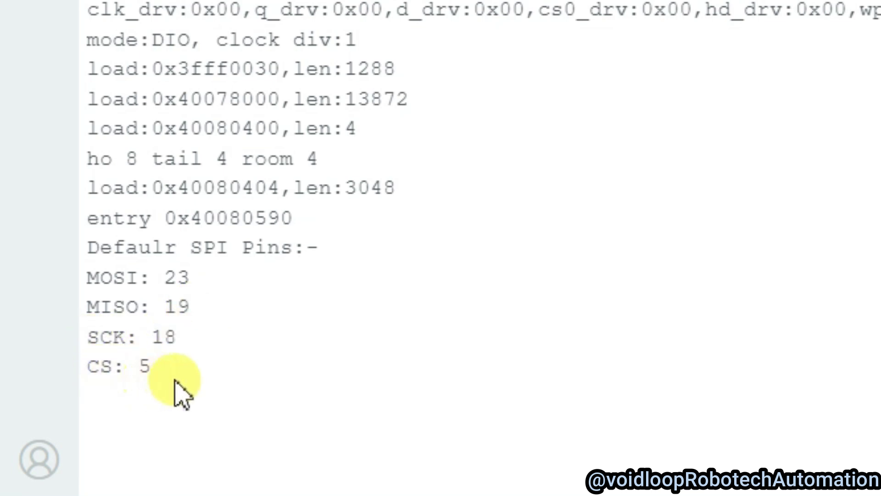
mouse_move(174, 393)
left_mouse_down()
mouse_move(83, 296)
mouse_move(106, 278)
mouse_move(88, 253)
left_mouse_up()
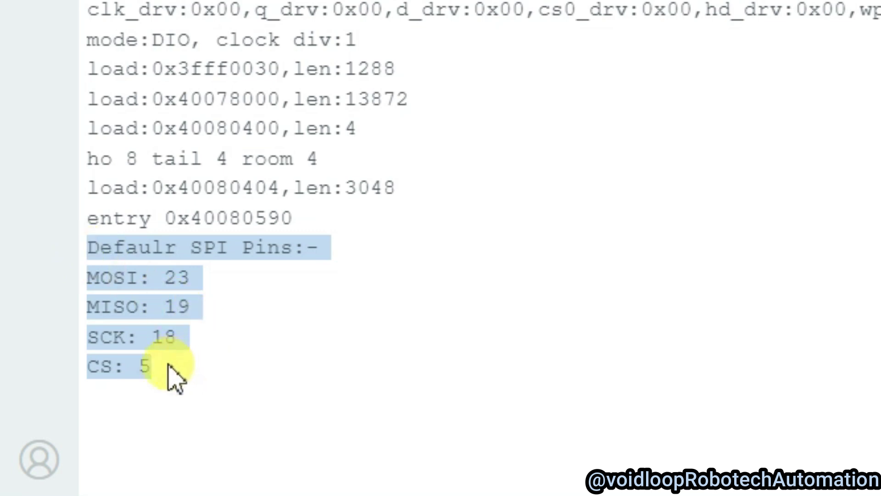
left_click(162, 377)
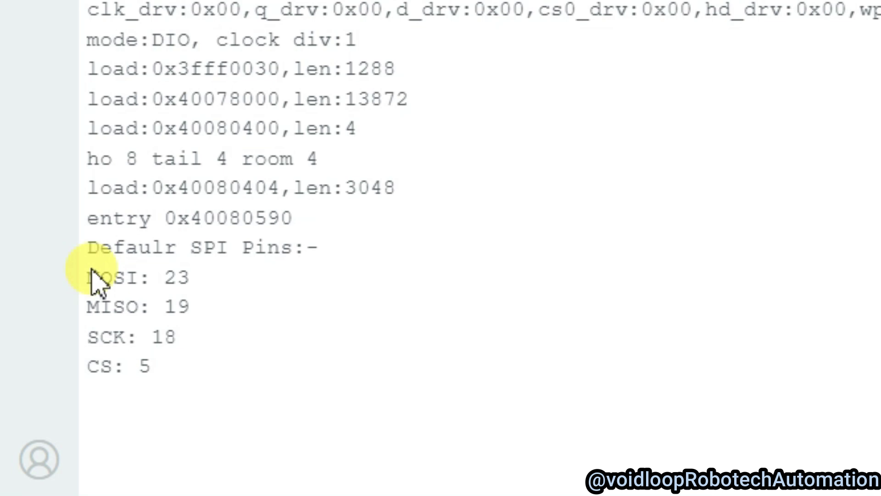